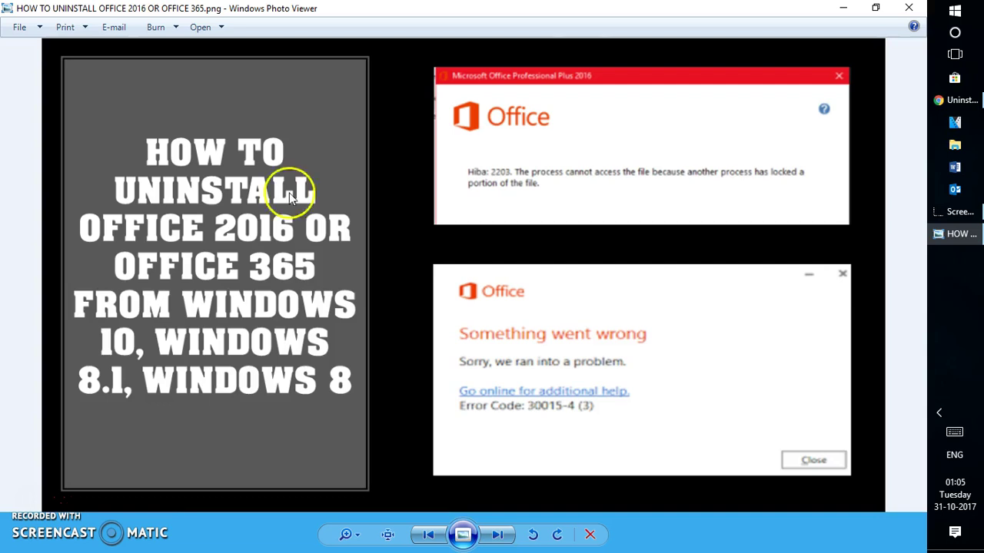
- Open Apps & features from the Start button's right-click menu and dismiss the microphone notification
right_click(950, 13)
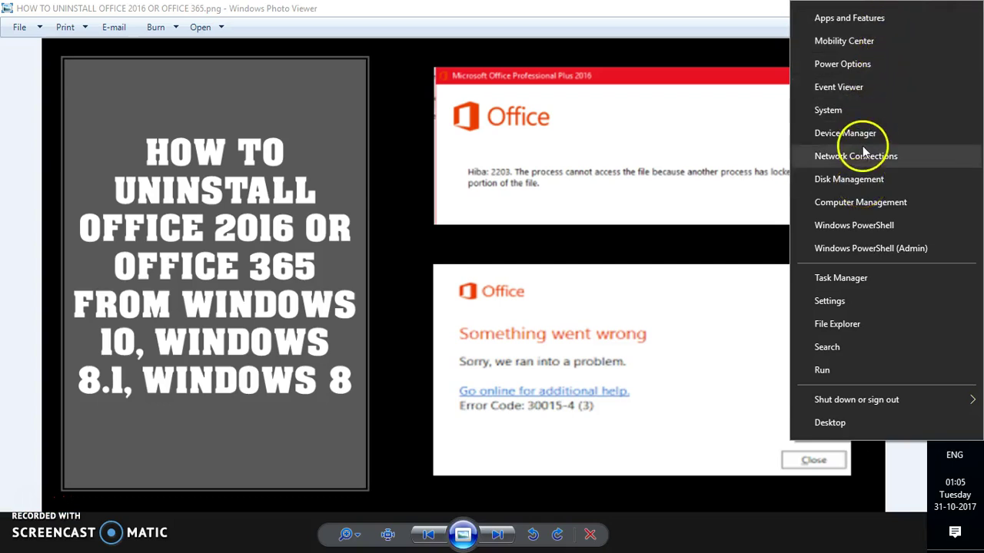
click(868, 26)
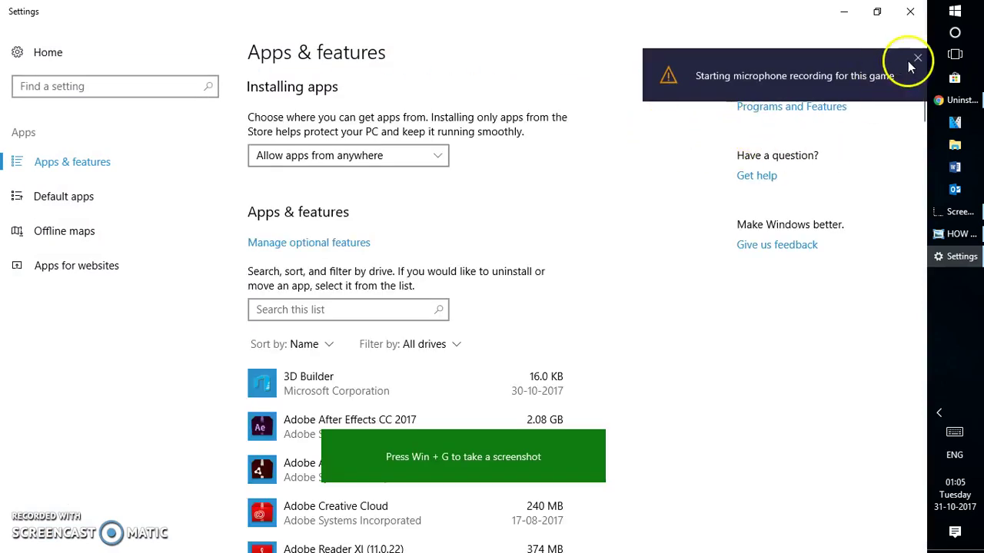
click(917, 59)
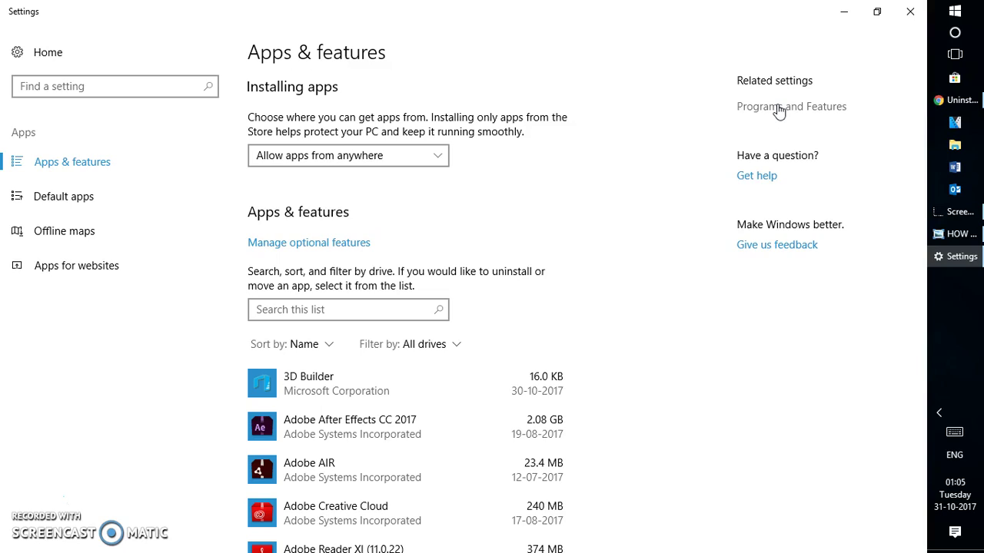
click(773, 116)
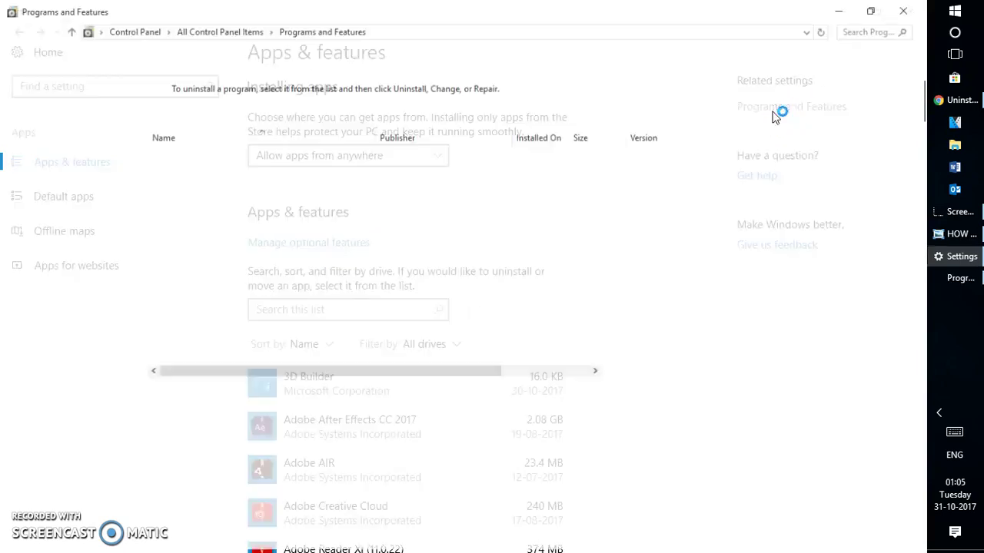
click(484, 165)
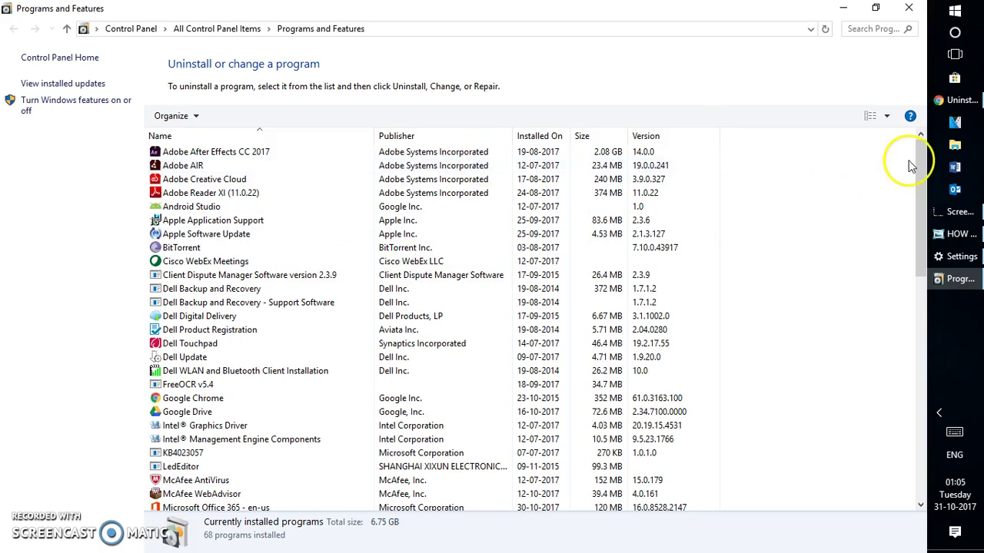
drag(915, 161, 867, 120)
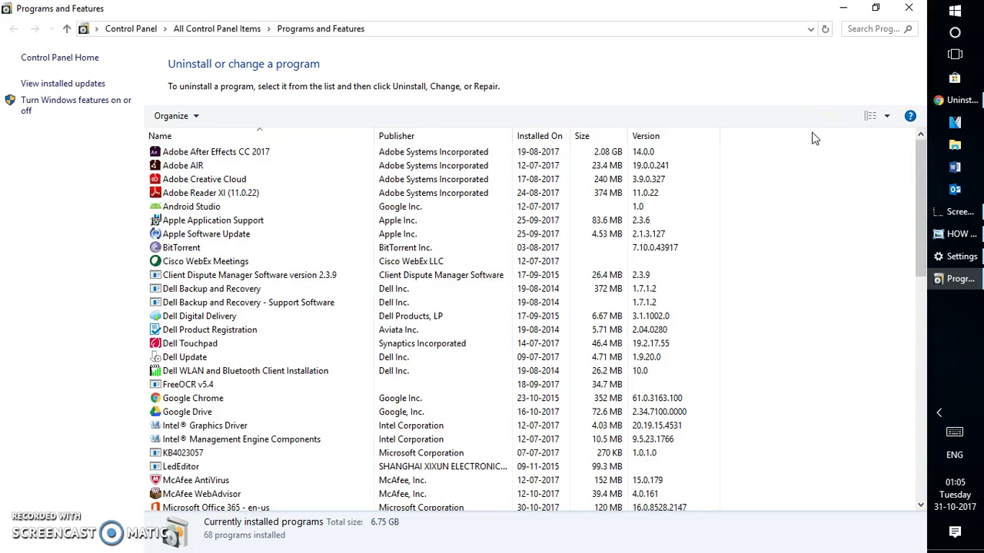
click(909, 9)
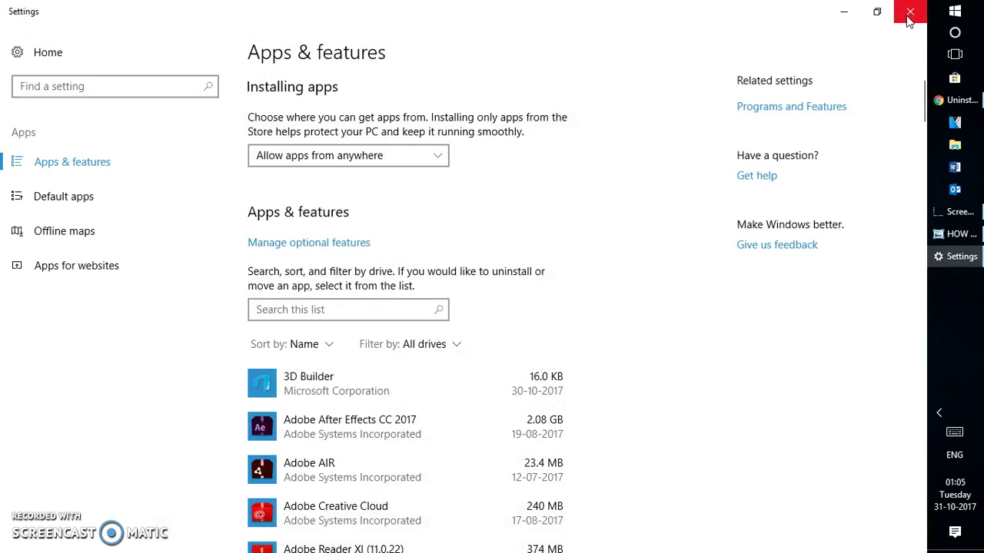
- Run appwiz.cpl from the Run dialog to reopen Programs and Features
key(super+r)
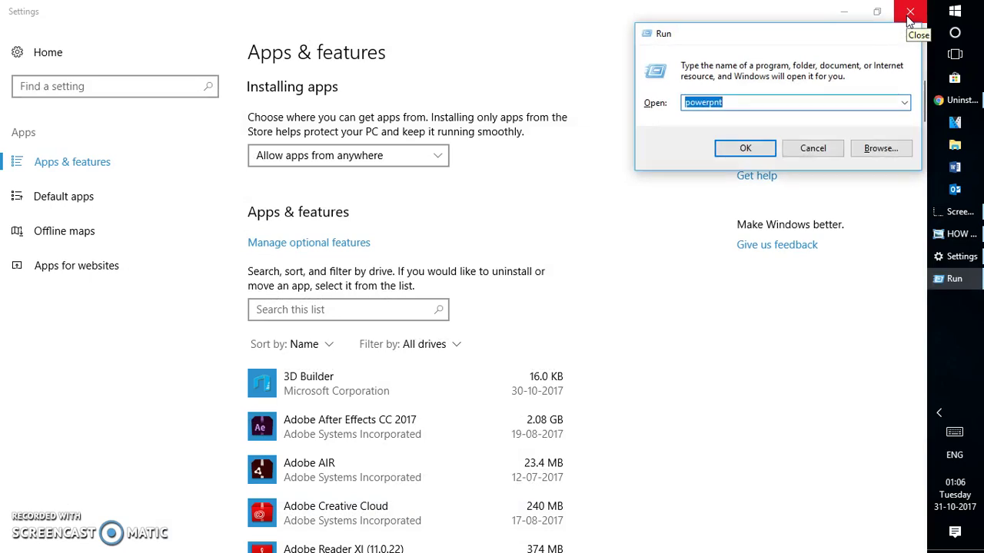
text(app)
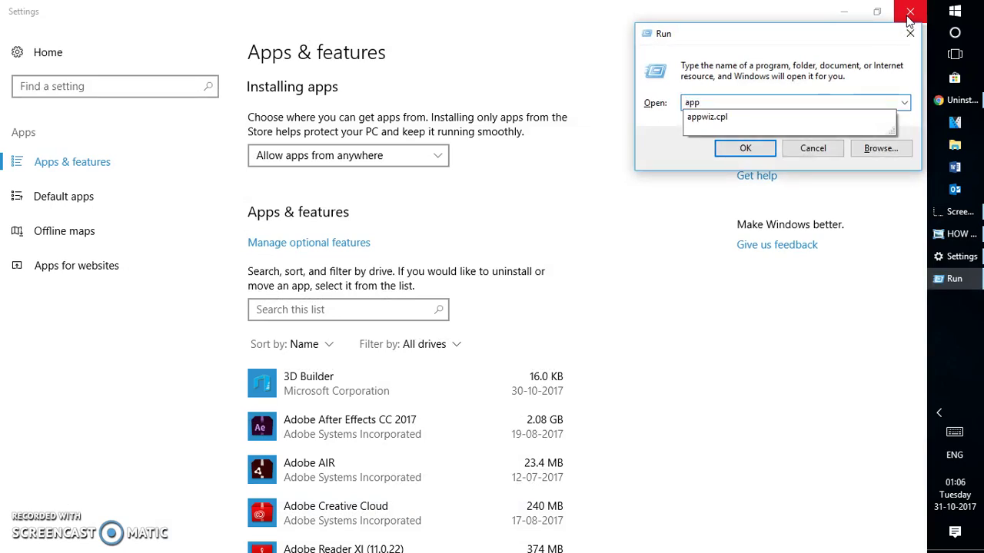
key(Down)
key(Return)
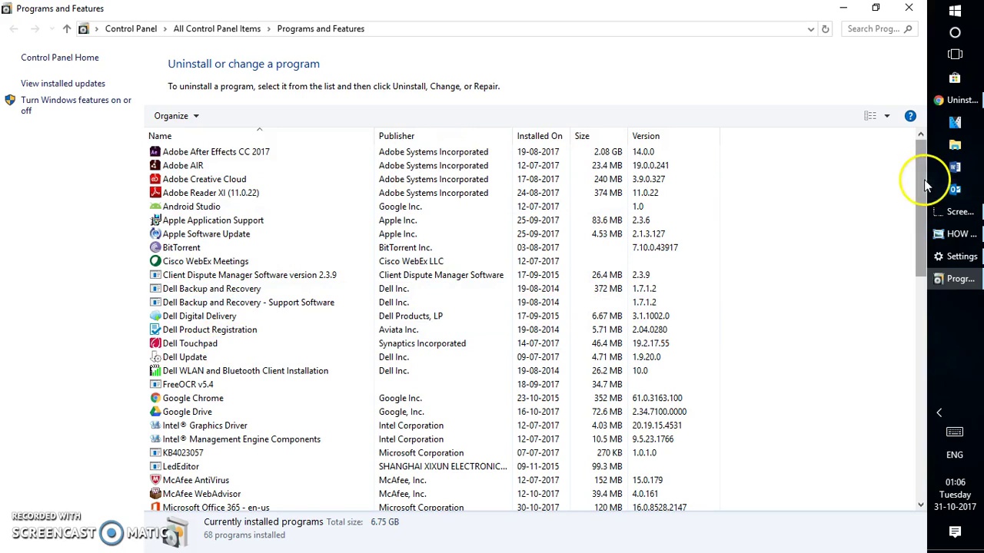
- Select Microsoft Office 365 - en-us in the list and bring up its Uninstall and Change options
scroll(920, 196, down, 1)
scroll(919, 196, down, 2)
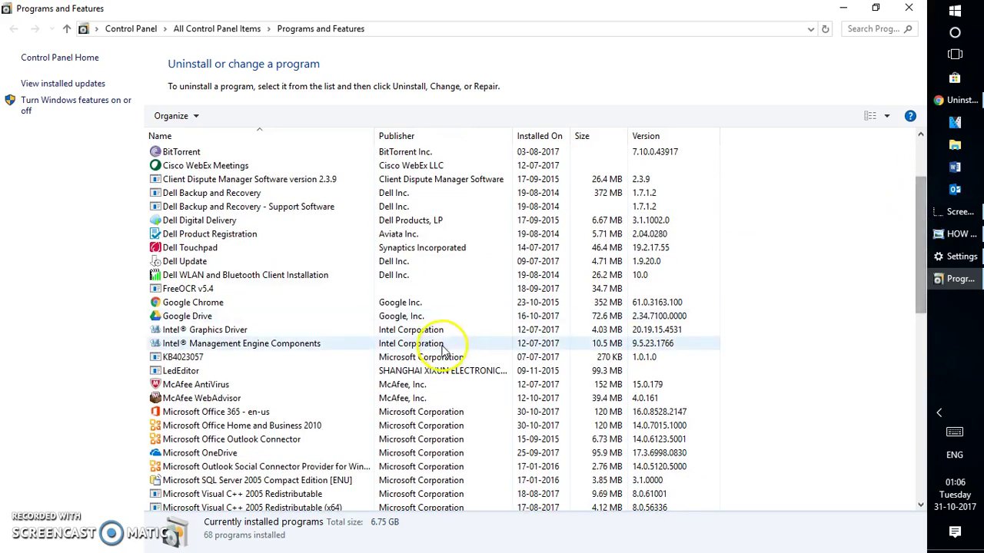
click(220, 413)
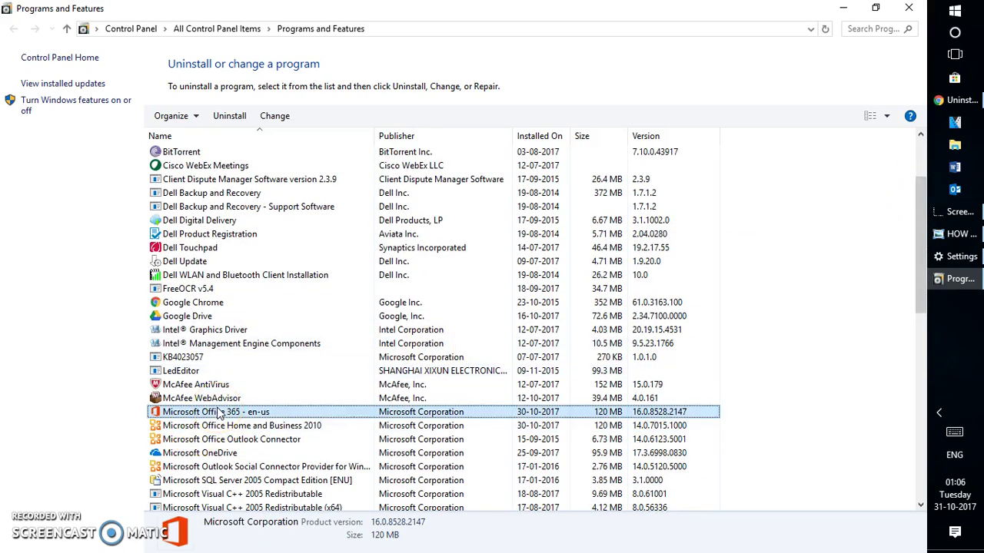
right_click(223, 414)
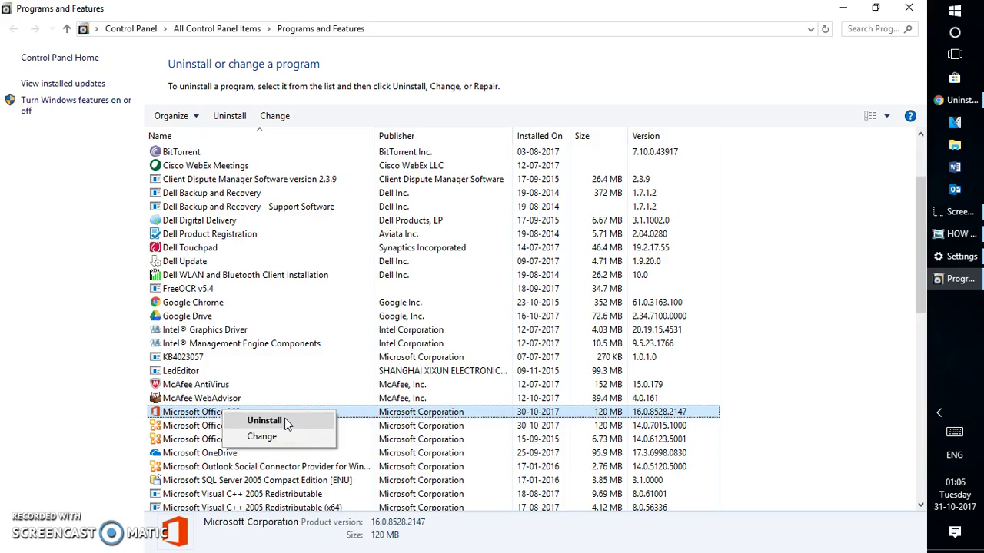
- Bring the 'Uninstall Office from a PC' article forward and browse its Office 2013 and 2010 tabs
click(953, 109)
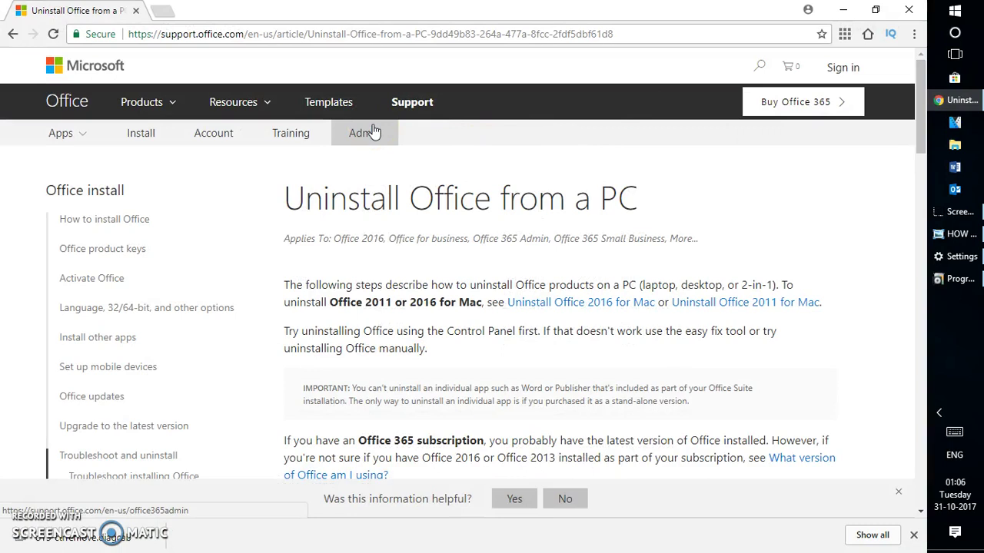
click(921, 146)
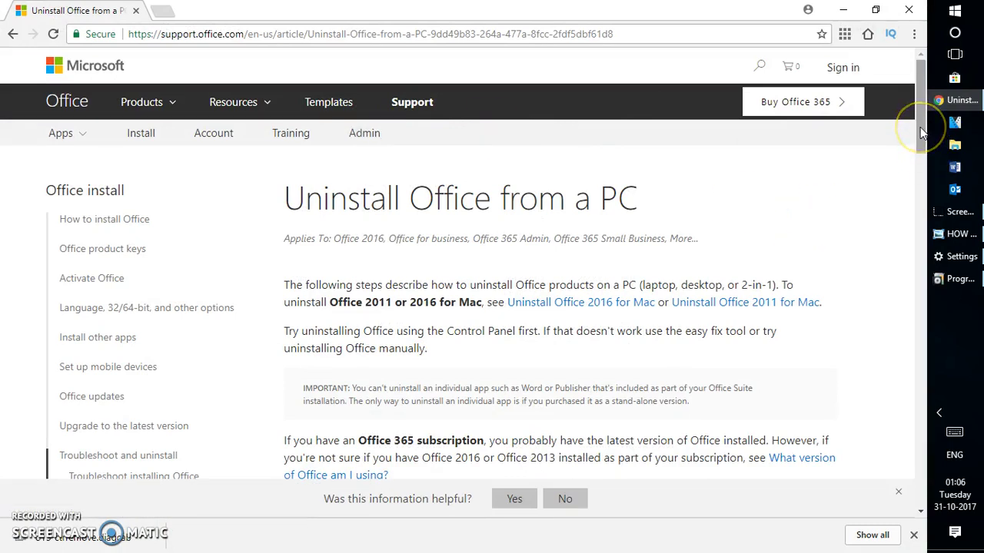
click(919, 117)
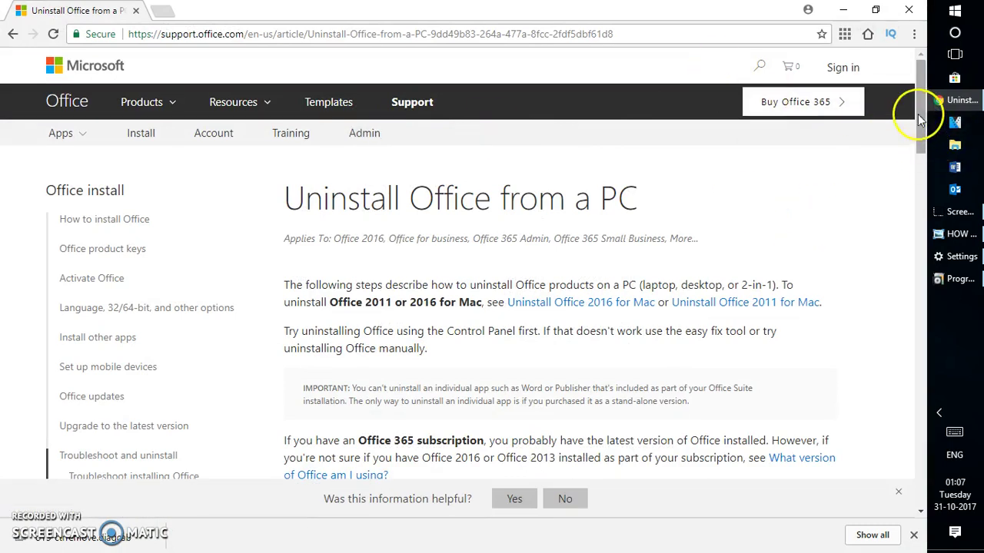
drag(920, 117, 920, 138)
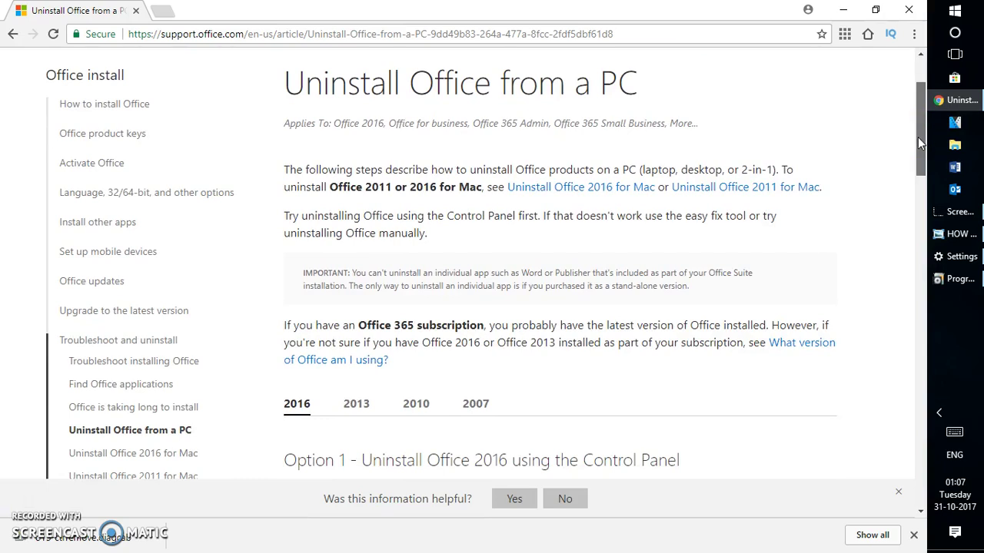
drag(917, 140, 970, 169)
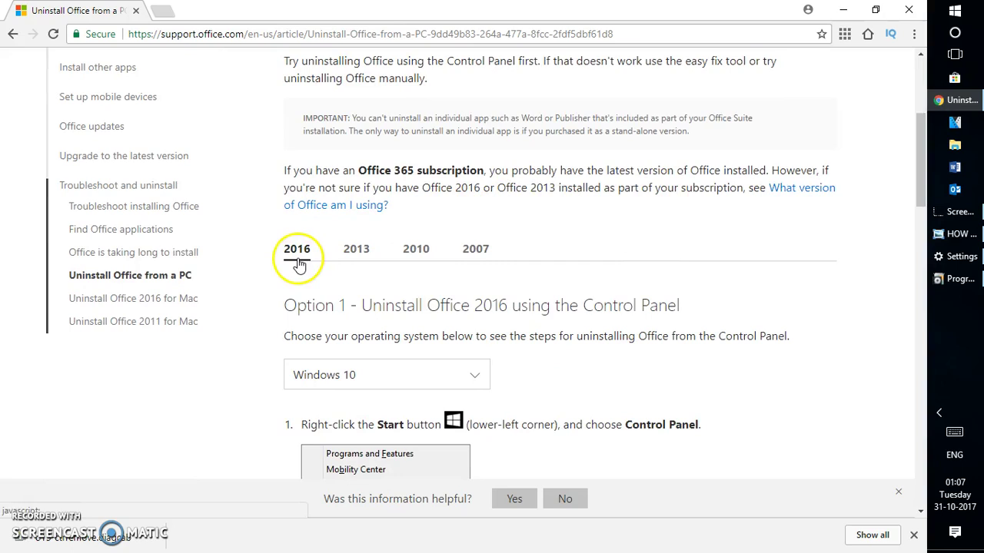
drag(298, 264, 353, 255)
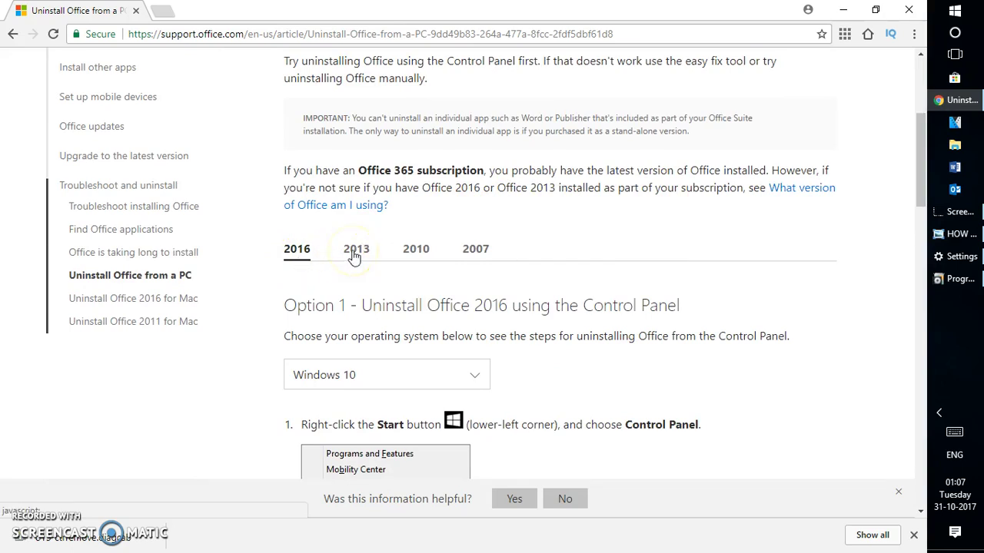
click(354, 256)
click(418, 254)
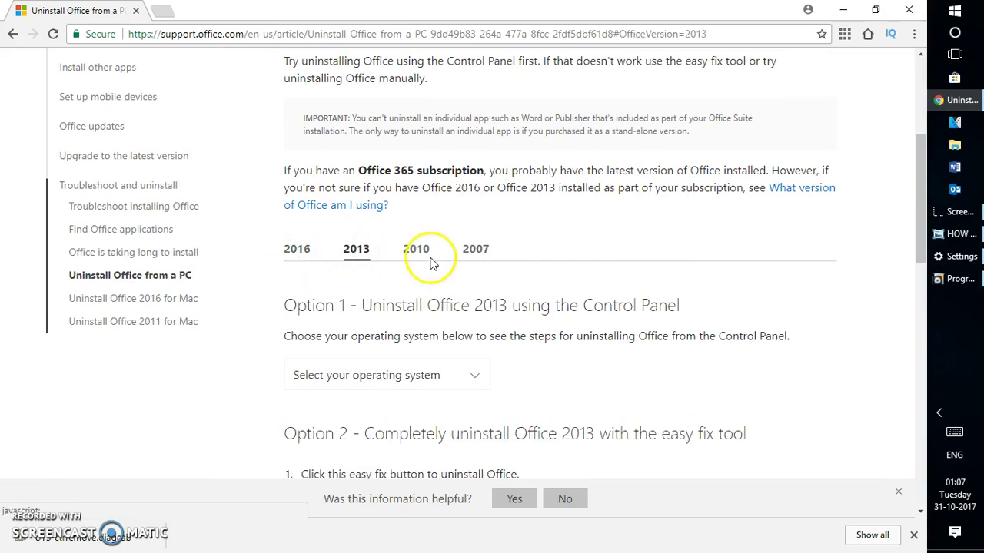
click(464, 256)
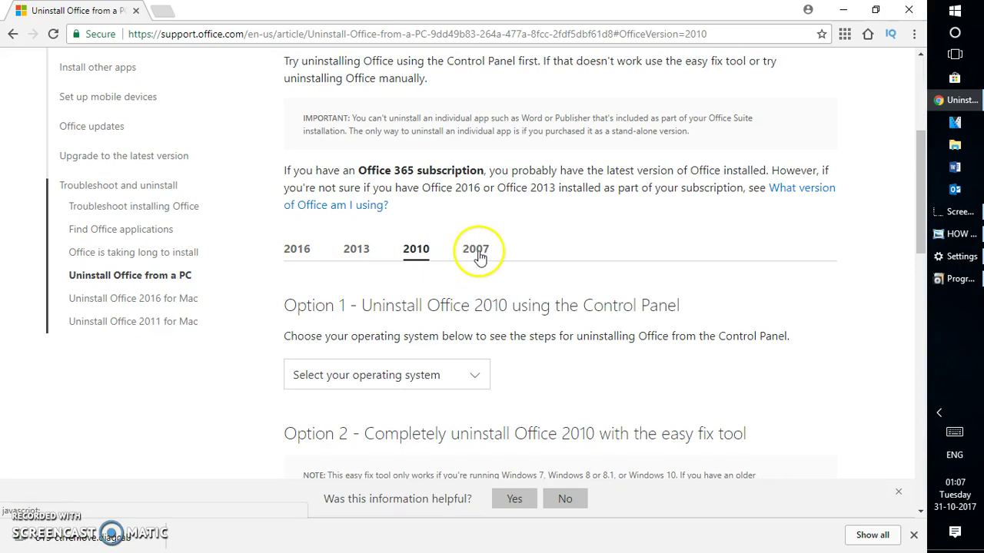
- Show the Office 2016 steps for Windows 10 and scroll to Option 2's easy fix tool
click(301, 254)
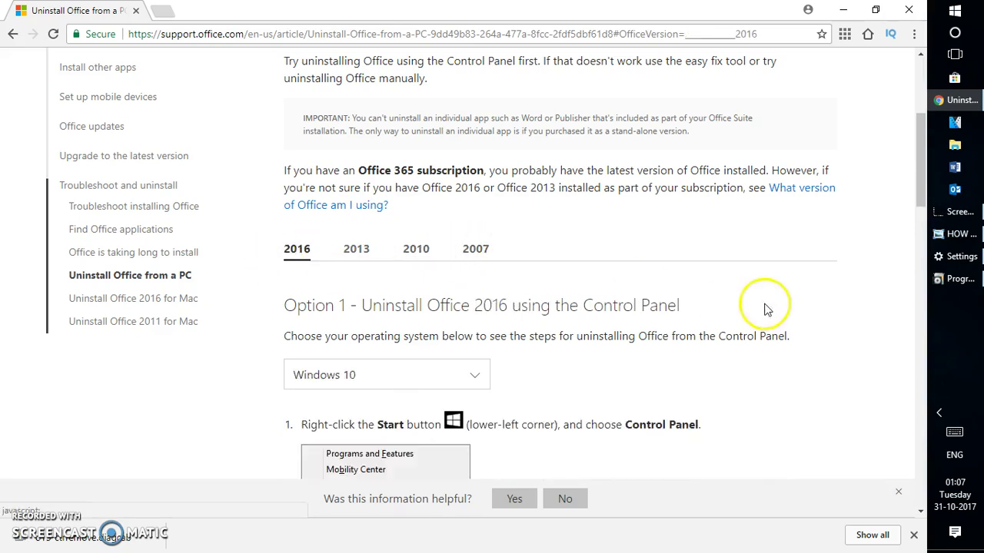
drag(922, 163, 922, 197)
click(478, 202)
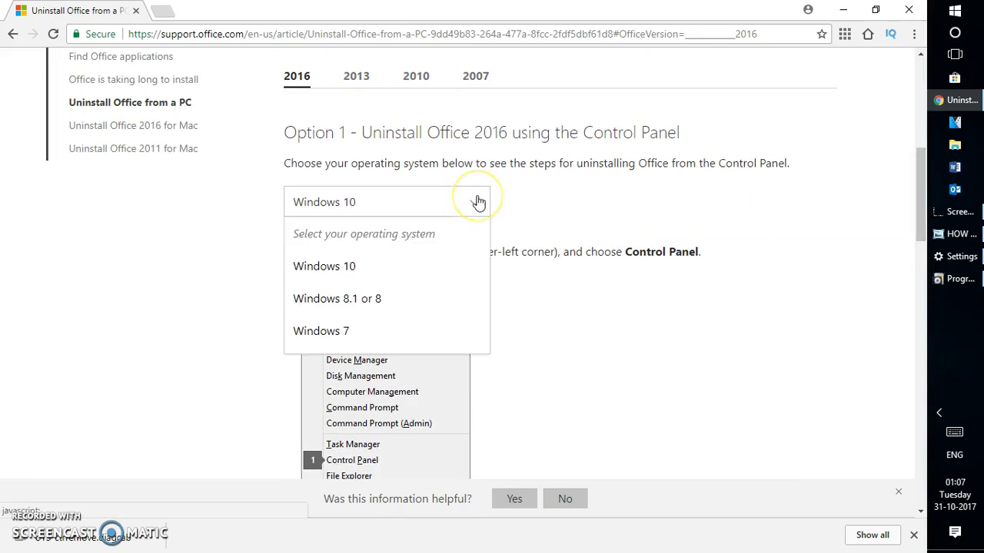
click(341, 277)
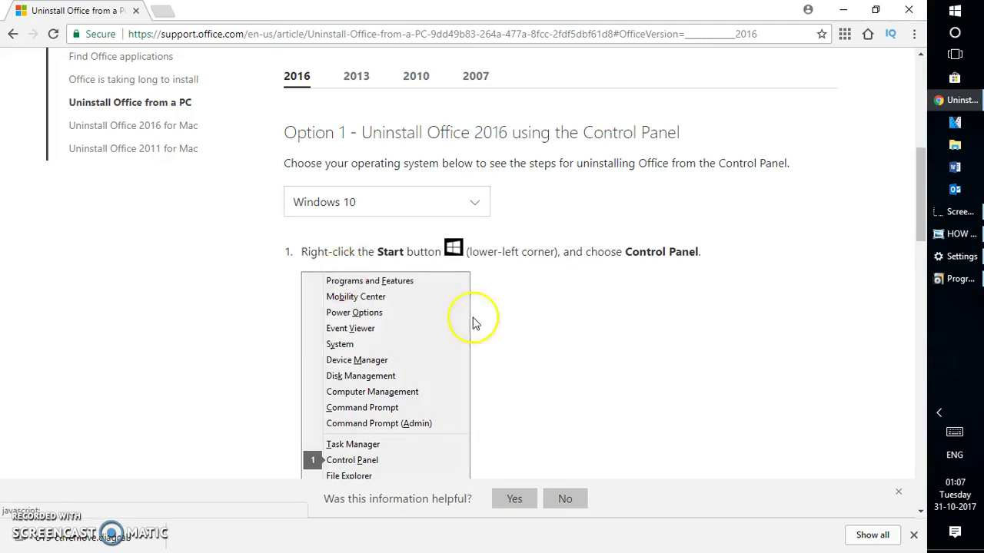
drag(921, 214, 913, 313)
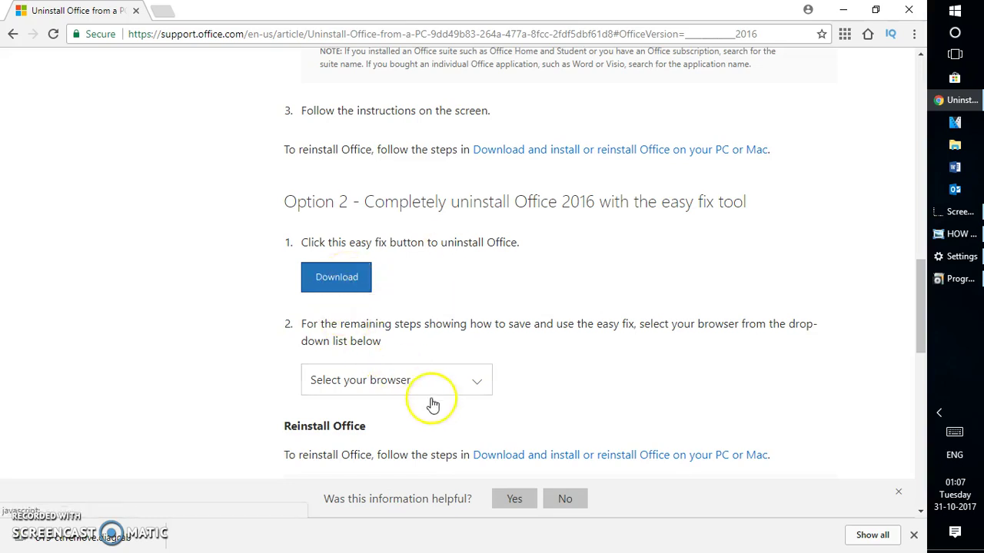
- Pick Chrome as the browser, download o15-ctrremove.diagcab, and show the downloaded item's options
click(454, 388)
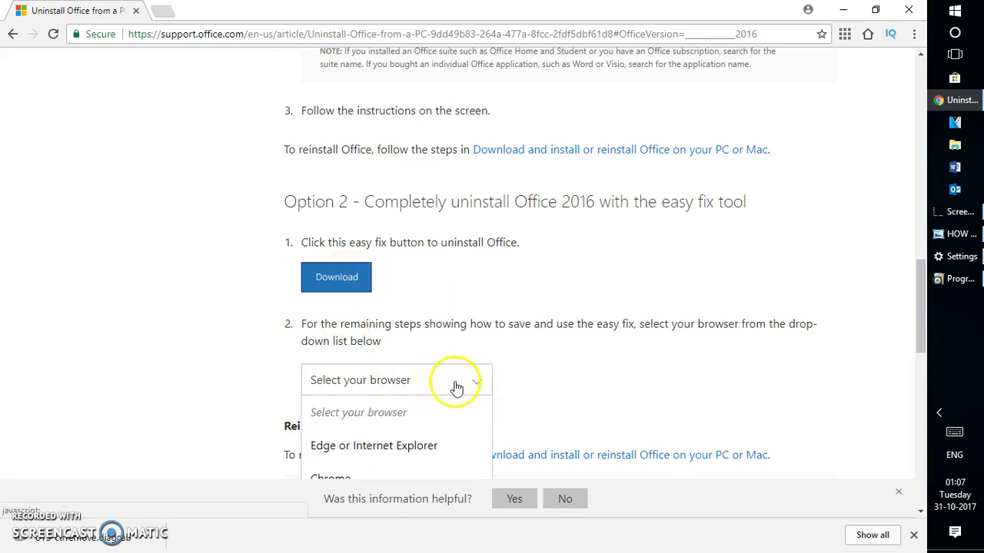
click(369, 480)
click(345, 283)
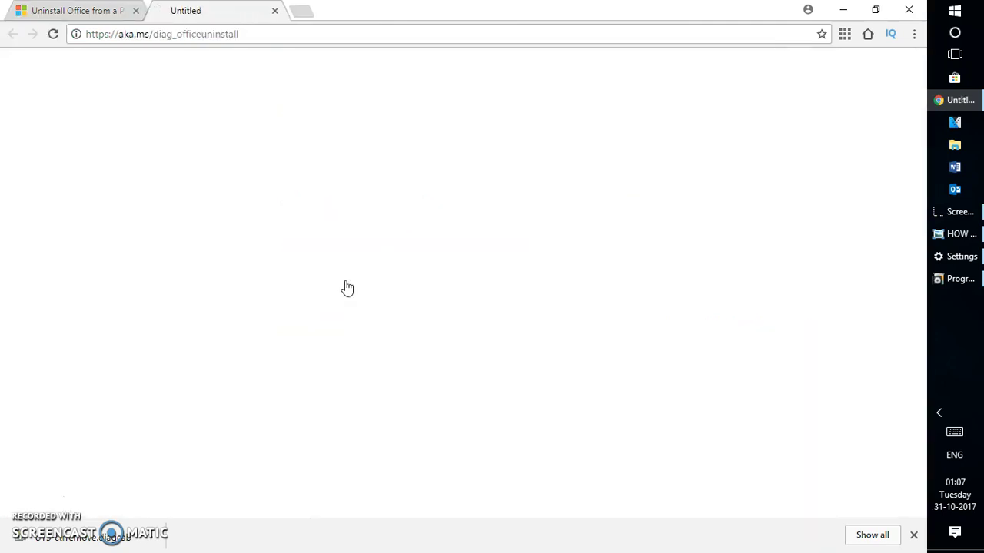
click(149, 541)
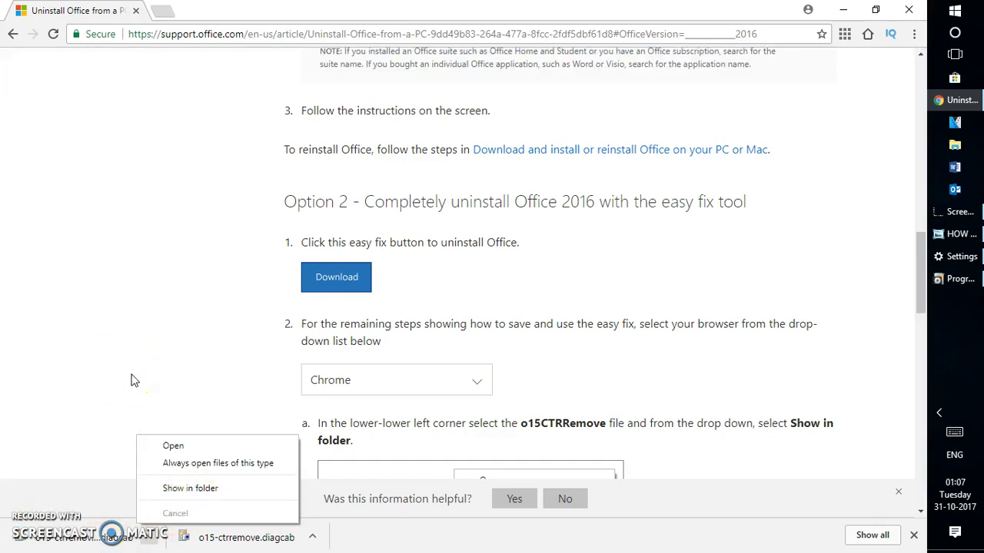
- Open the downloaded o15-ctrremove.diagcab to launch the Uninstall Microsoft Office troubleshooter
click(206, 451)
click(478, 252)
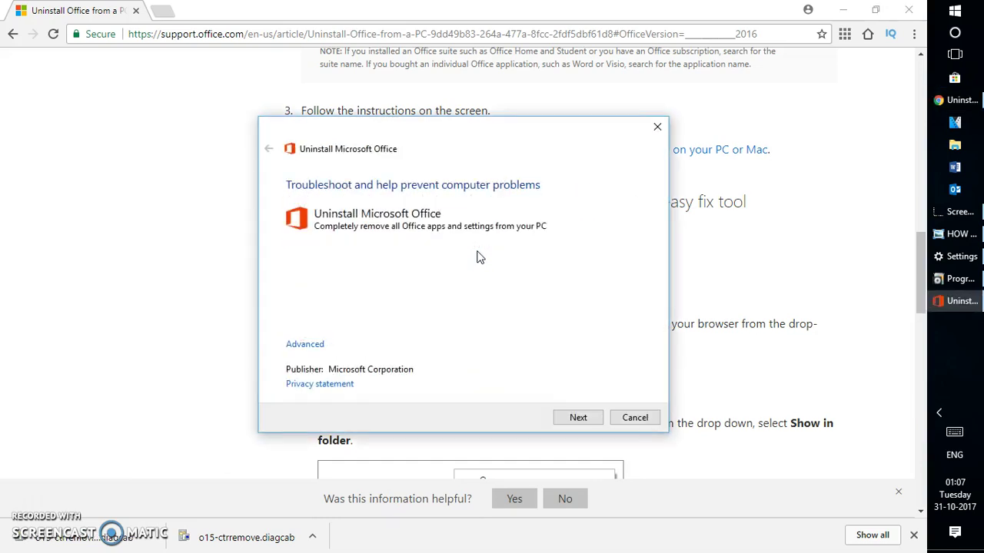
- Run problem detection with 'Apply repairs automatically' left checked under Advanced
click(316, 346)
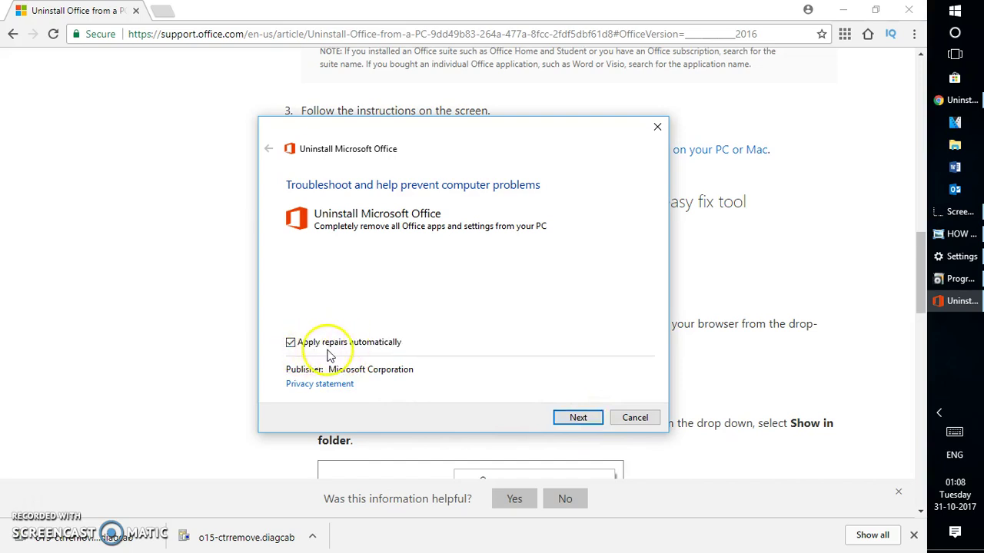
click(578, 418)
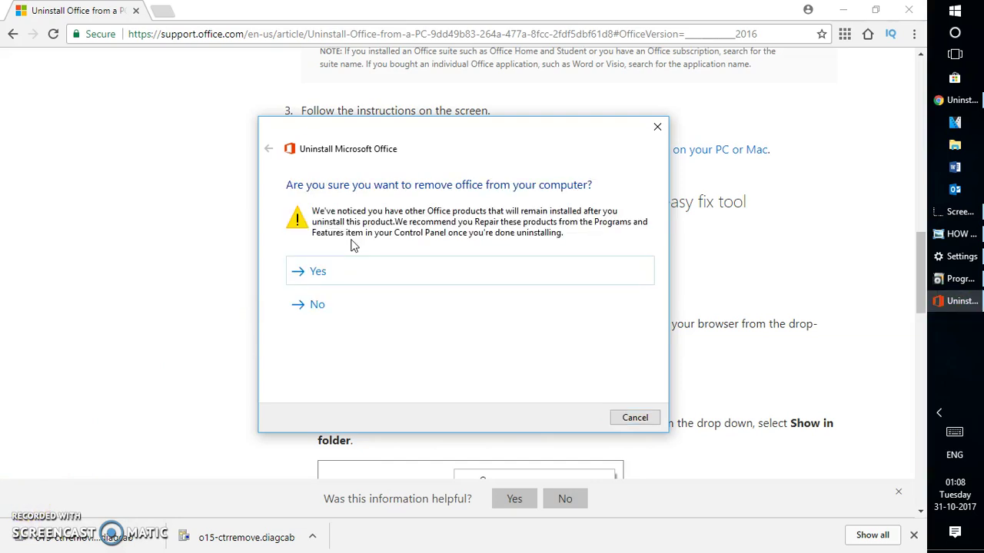
- Confirm removing Office with Yes and let the uninstall finish
click(329, 281)
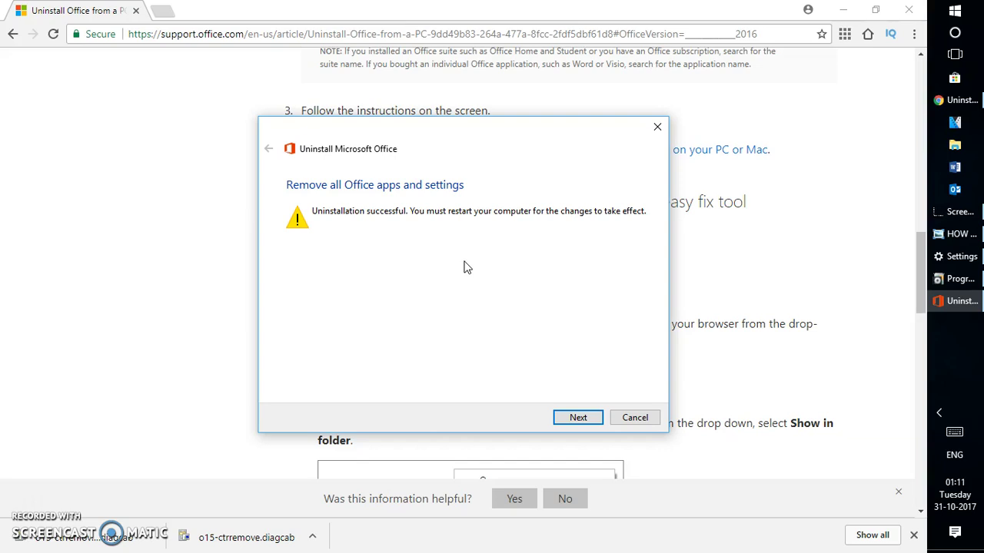
- Continue to the 'Remove all Office apps and settings' pass and confirm it with Yes
click(578, 417)
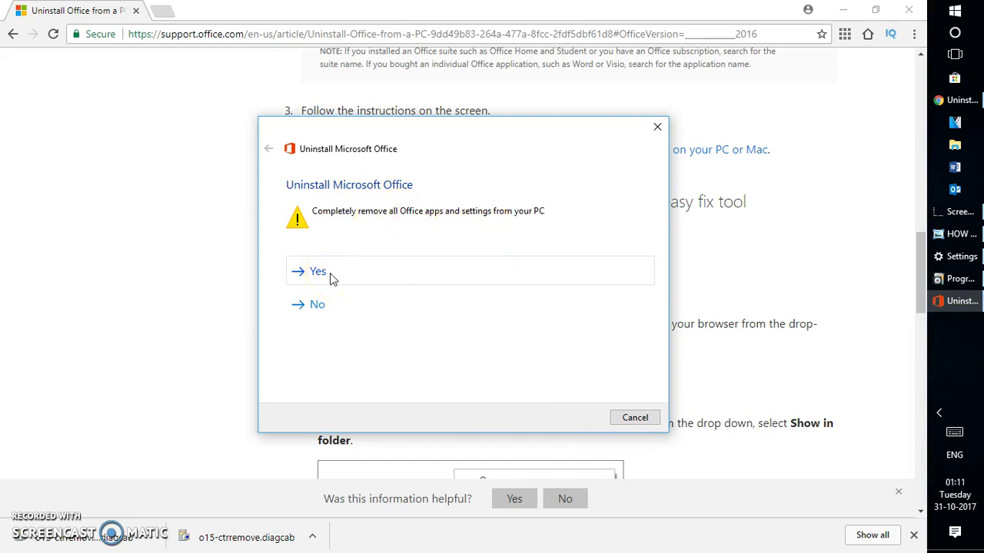
click(332, 278)
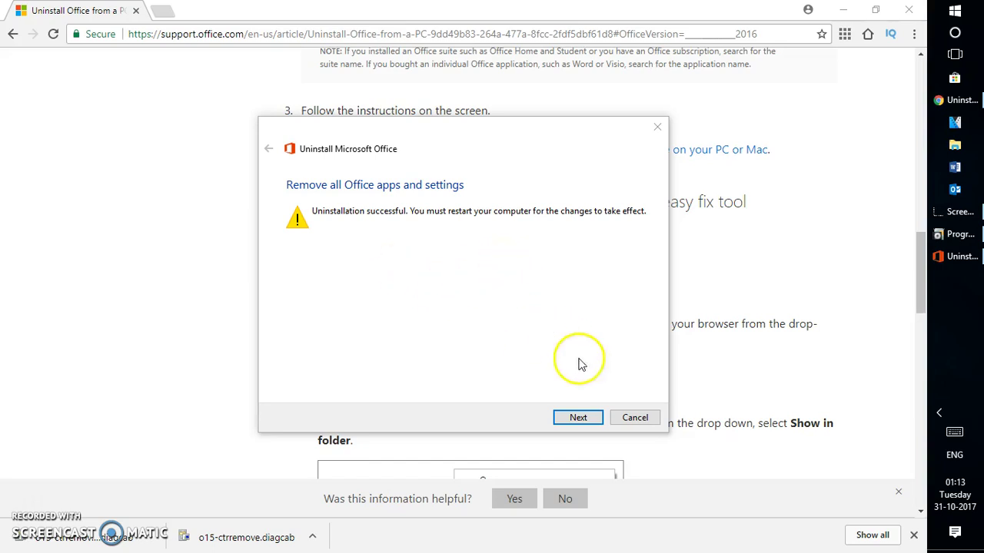
- Move past the successful uninstall, review the 'Problem uninstalling' options, then cancel the troubleshooter
click(578, 418)
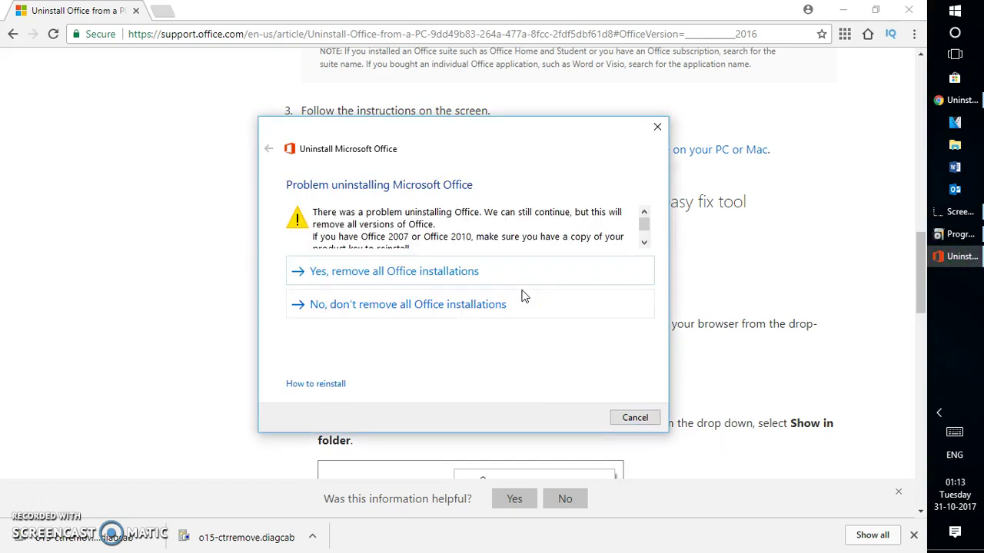
click(450, 275)
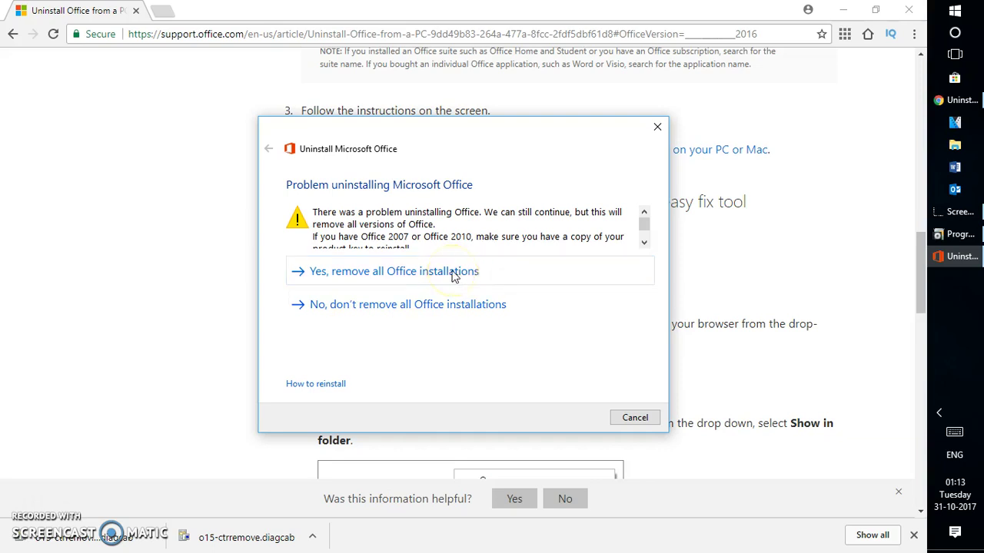
click(435, 307)
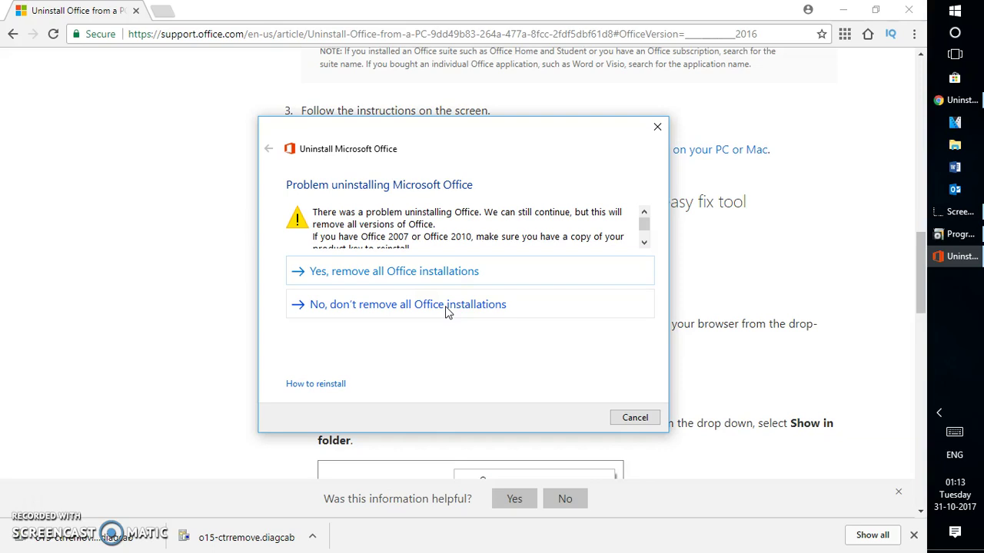
click(463, 309)
click(635, 417)
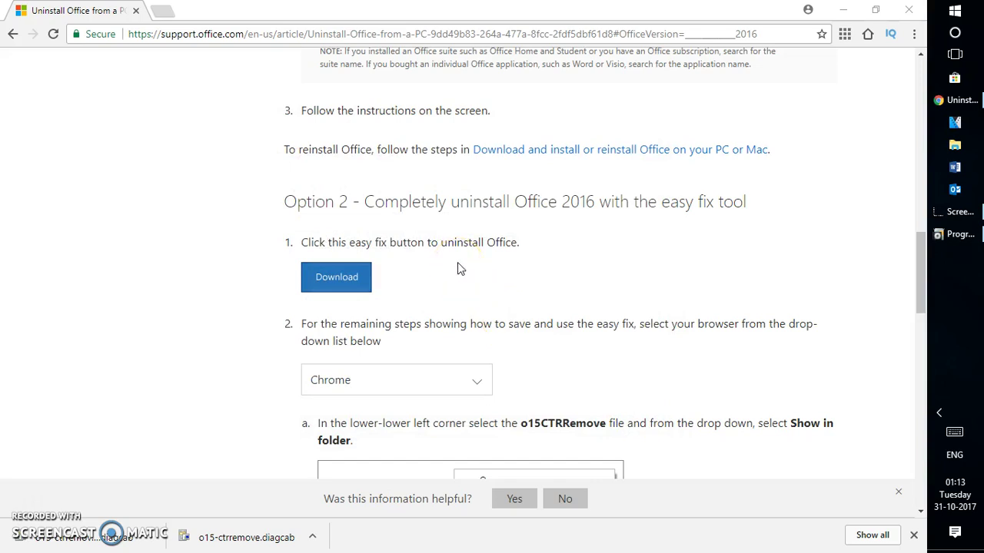
- Refresh Programs and Features and confirm Microsoft Office 365 - en-us is absent from the 63 listed programs
click(958, 237)
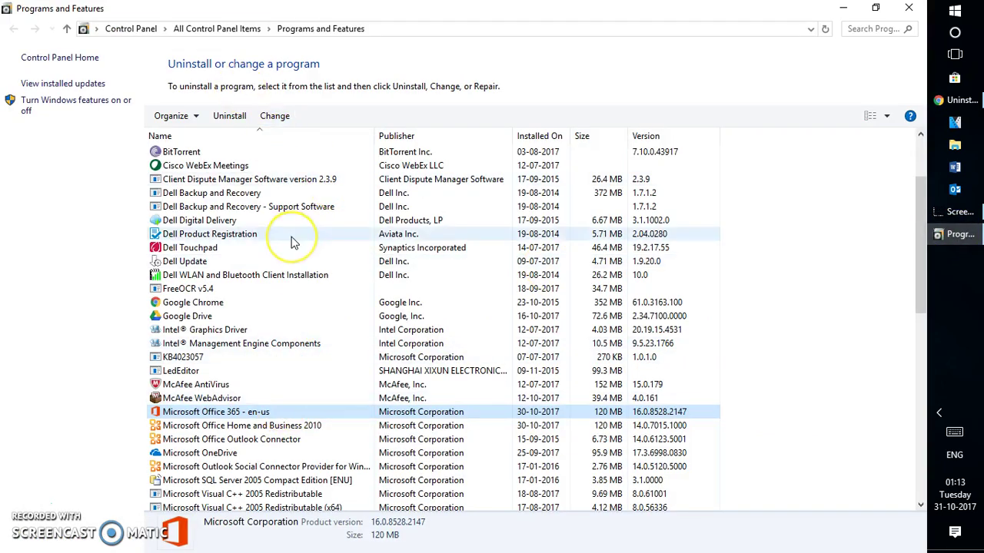
key(F5)
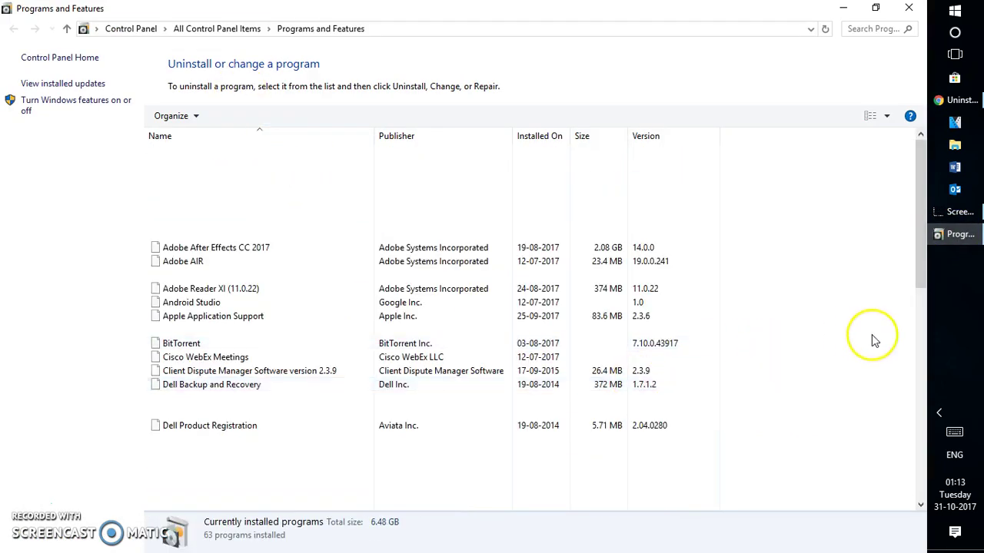
drag(925, 225, 924, 261)
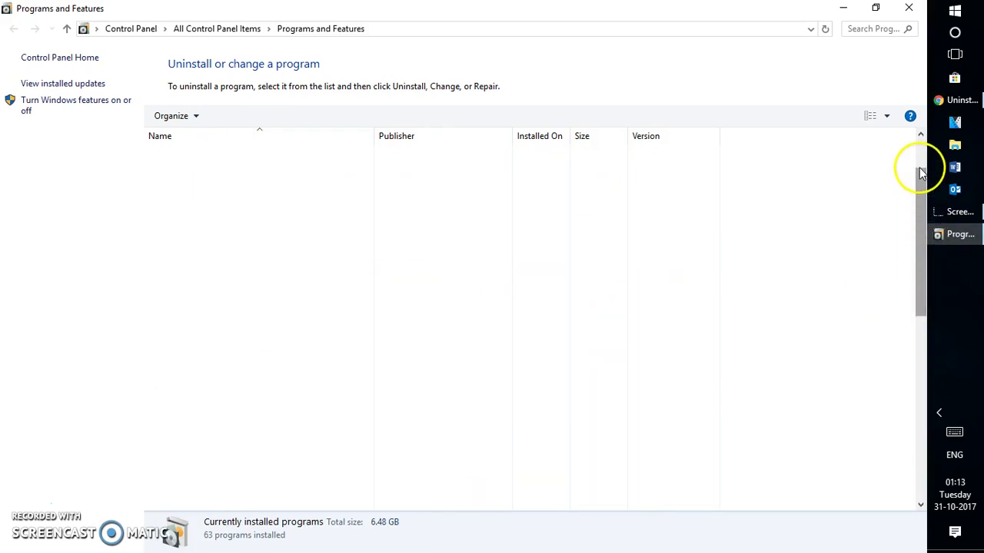
scroll(921, 176, up, 1)
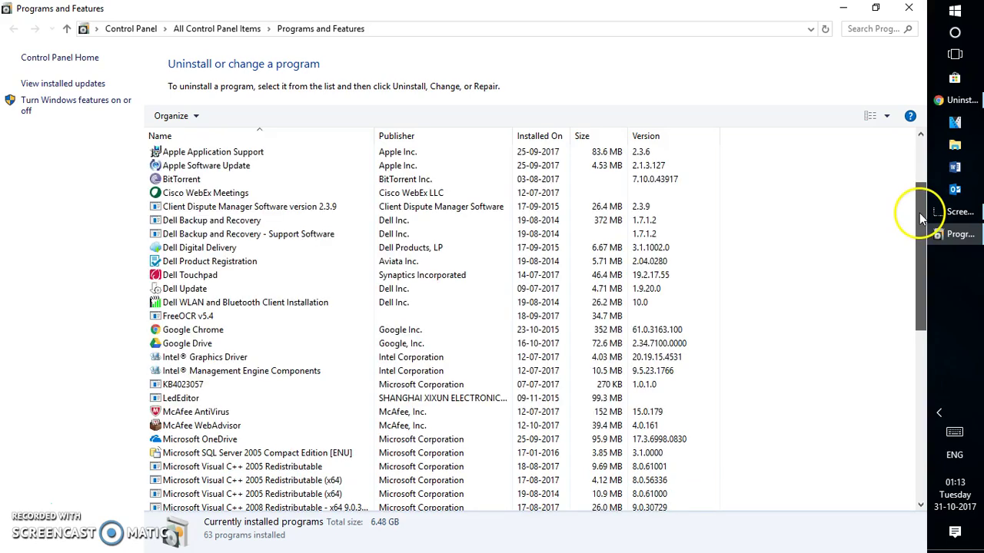